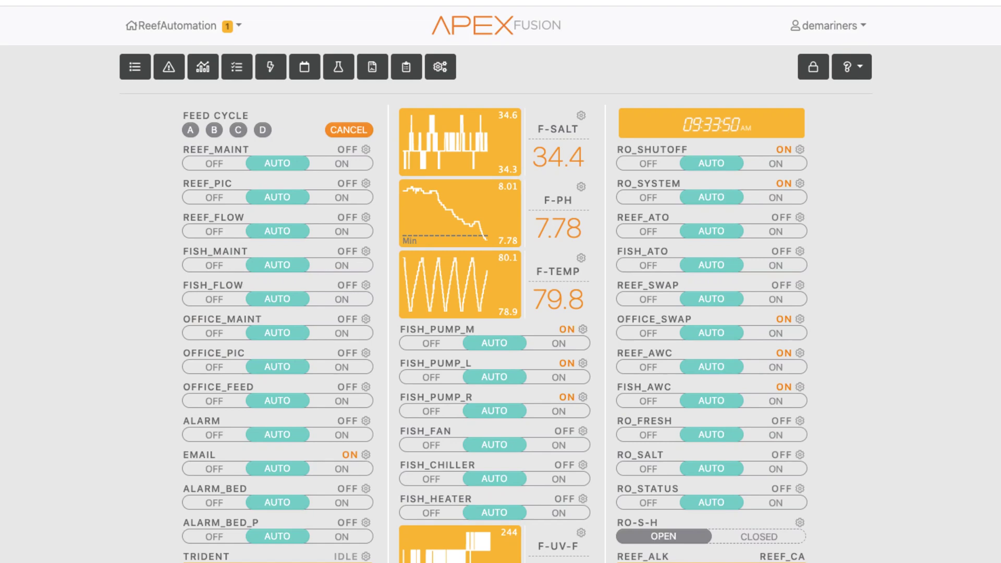
Step: Open the Tasks list and filter task descriptions by 'heater'
click(407, 67)
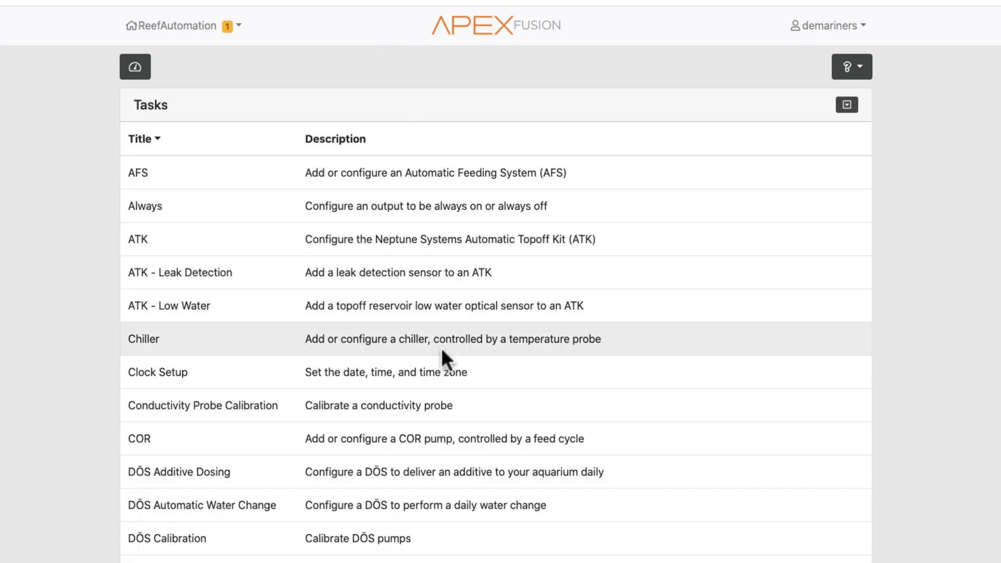
scroll(442, 347, down, 15)
scroll(421, 557, up, 15)
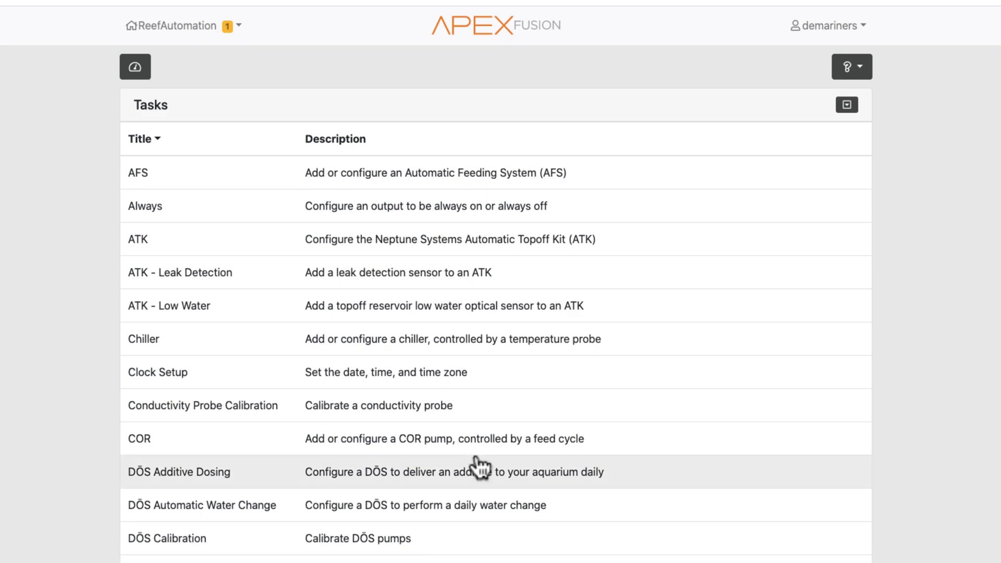
click(841, 110)
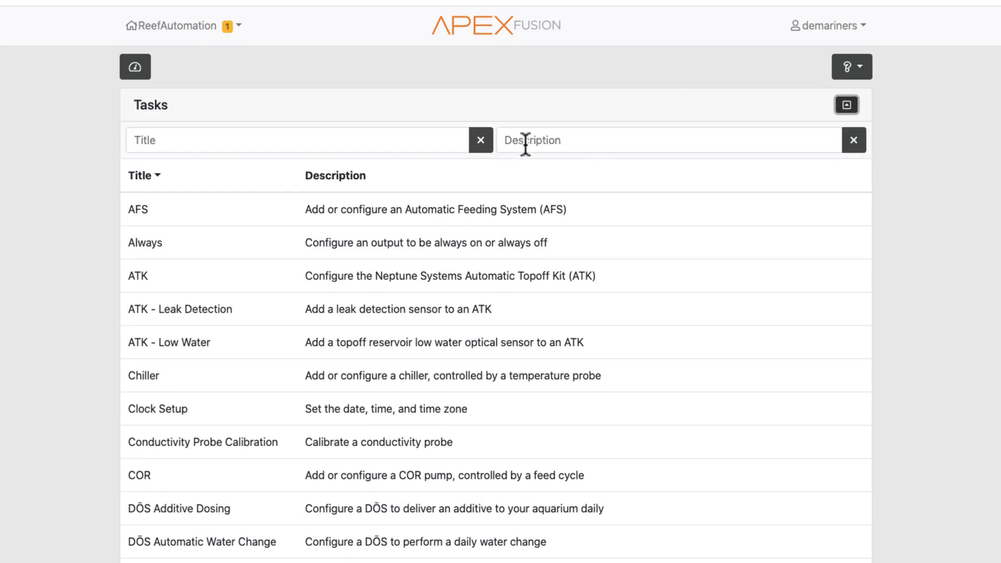
click(525, 143)
click(342, 149)
click(552, 146)
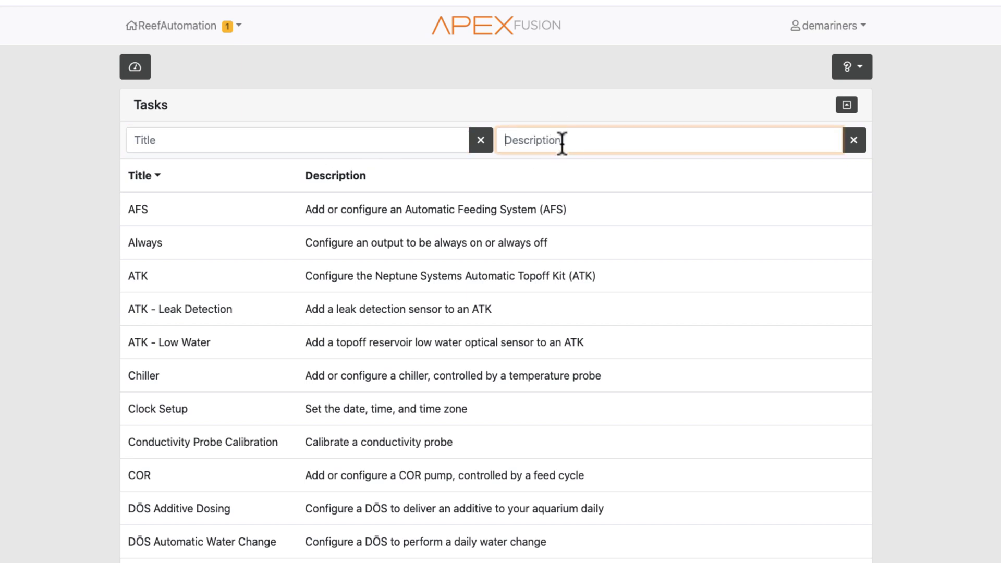
text(heater)
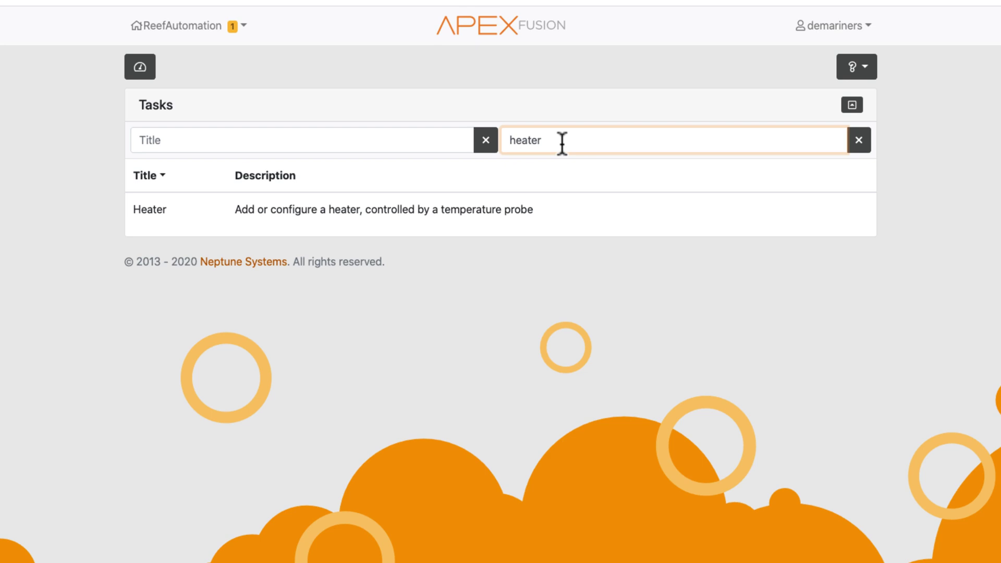
Step: Start the Heater wizard, advance to Step 2, and scroll through its outputs table
click(468, 209)
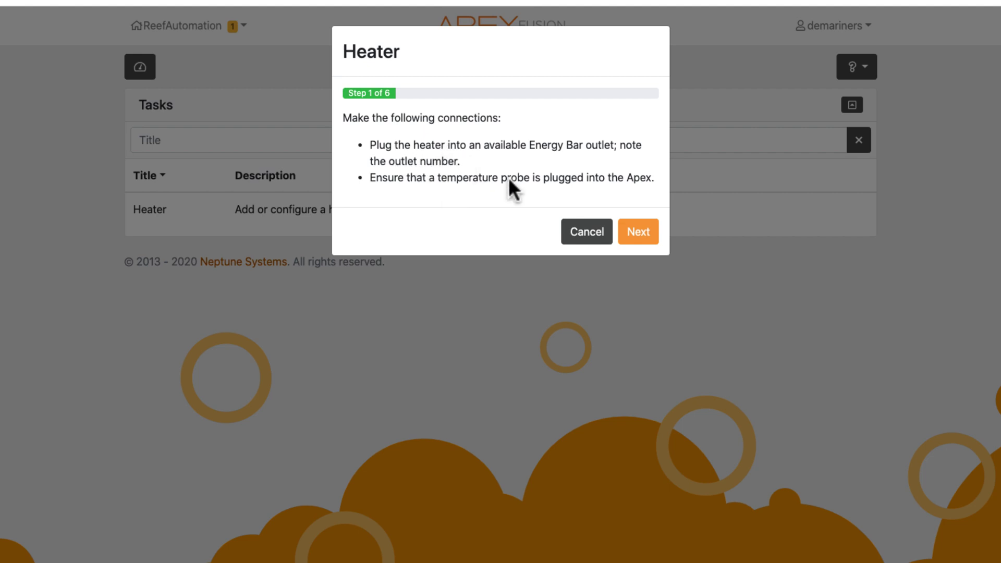
click(637, 232)
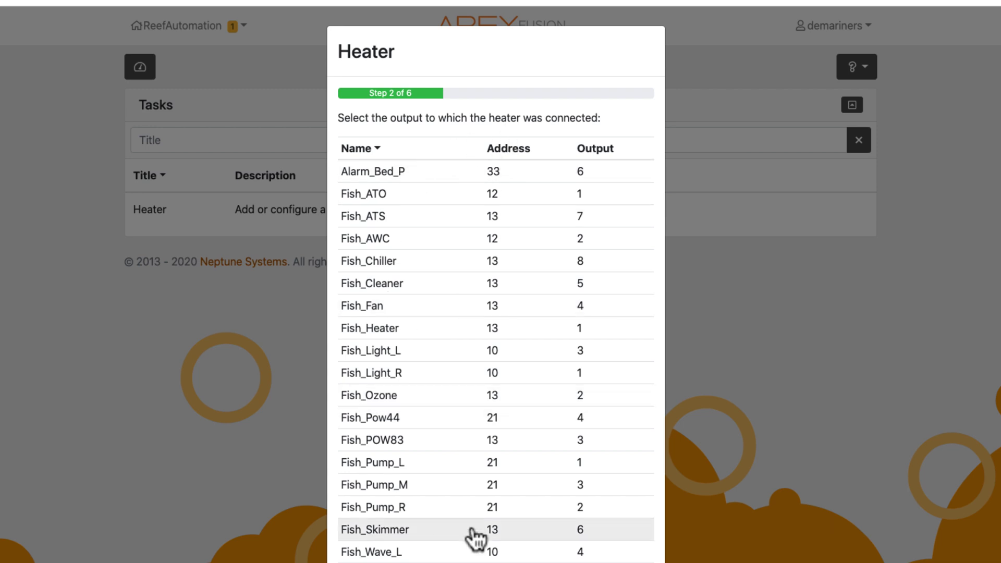
scroll(475, 537, down, 13)
scroll(474, 537, up, 13)
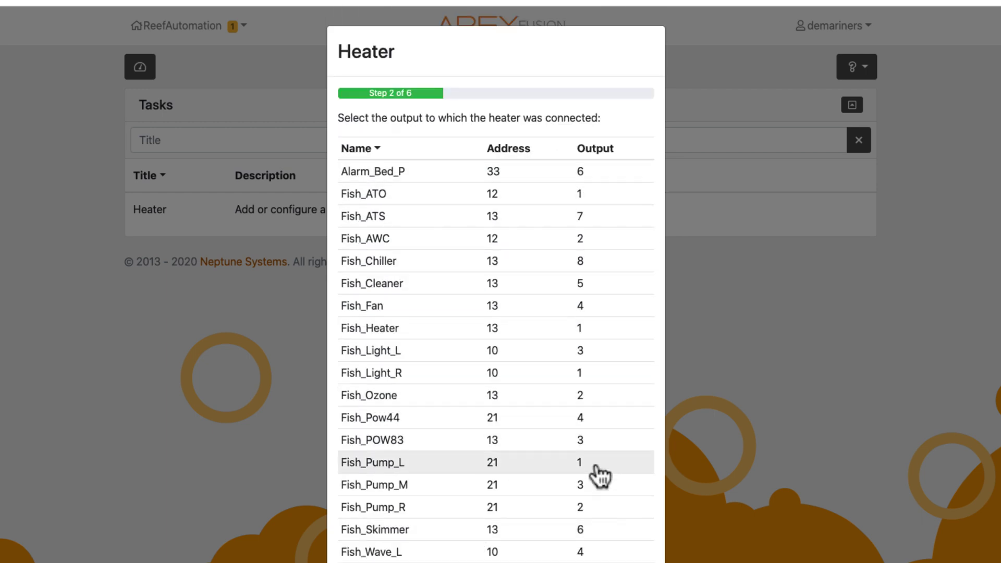
scroll(573, 529, down, 1)
scroll(572, 529, down, 12)
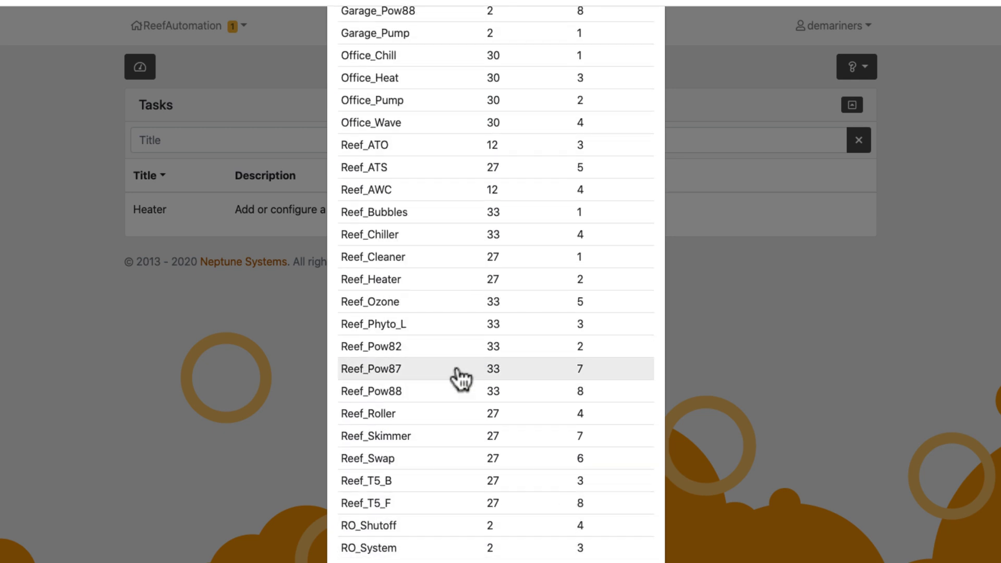
scroll(447, 374, up, 15)
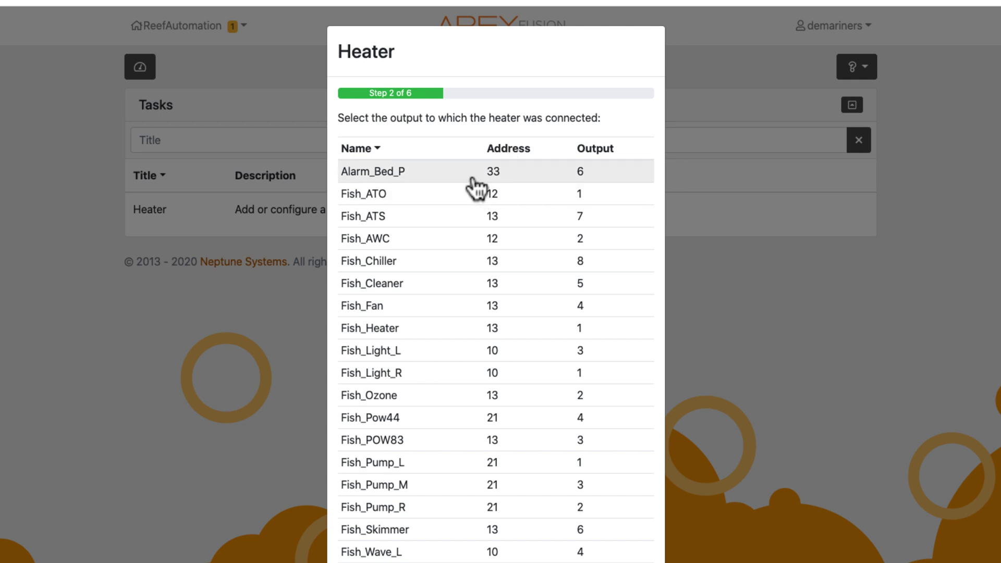
scroll(498, 544, down, 12)
scroll(498, 544, up, 12)
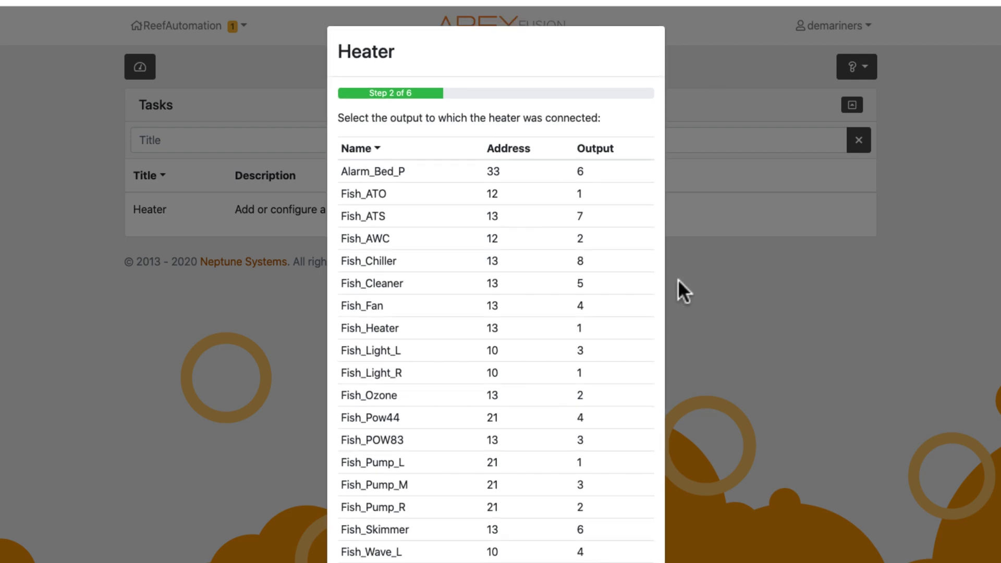
scroll(621, 376, down, 12)
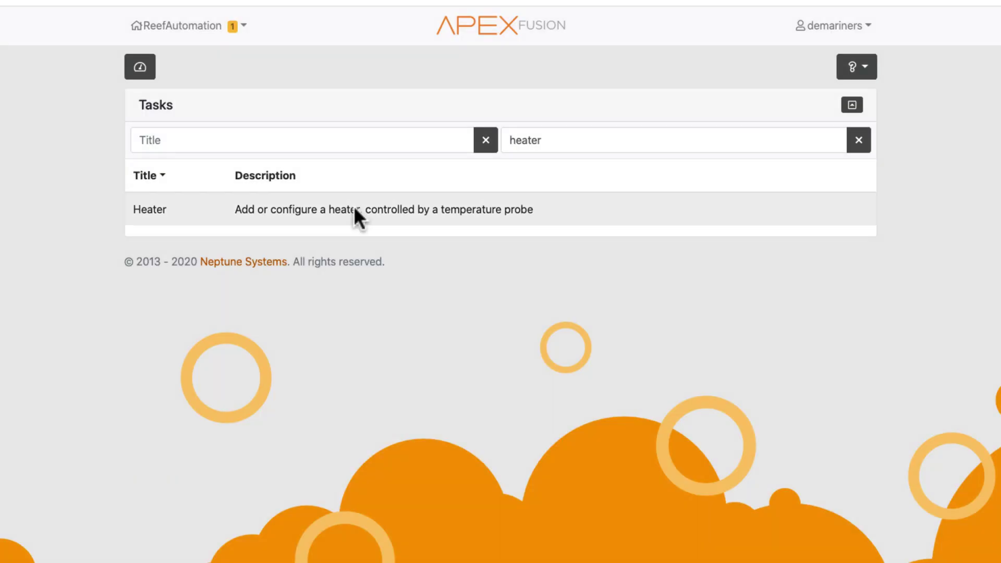
Step: From the dashboard, reveal the second toolbar row, review the Modules list, and return to the dashboard
click(138, 71)
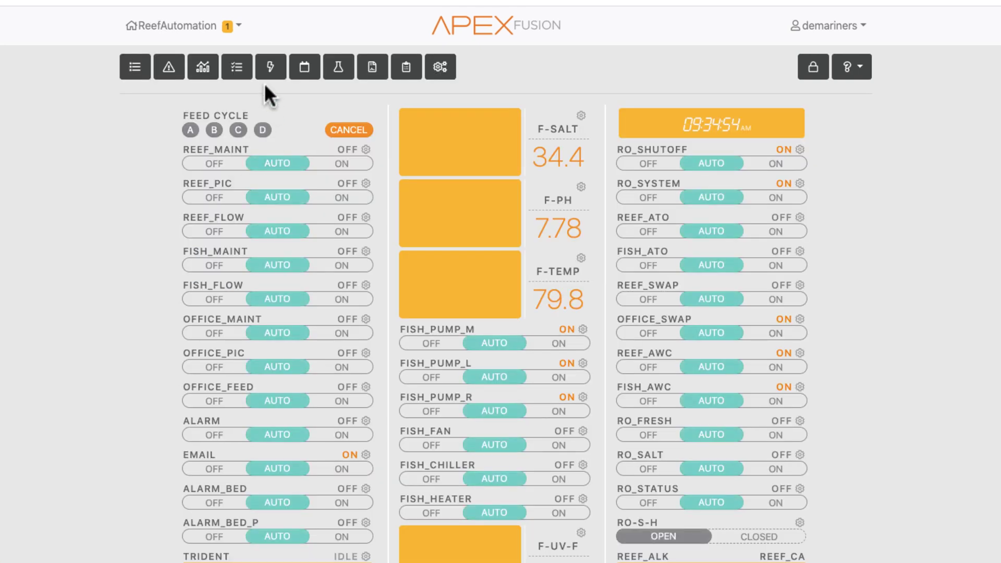
click(442, 68)
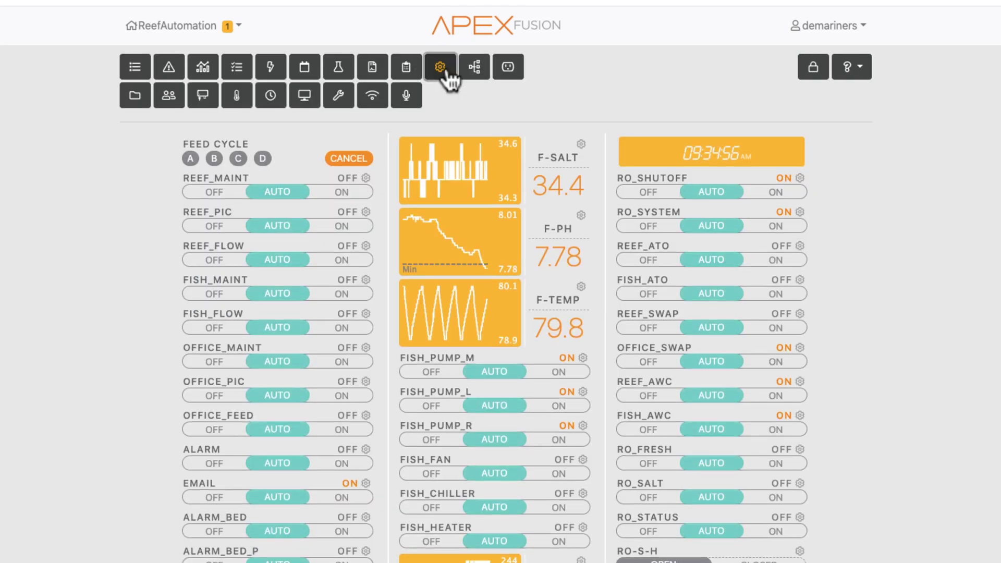
click(203, 96)
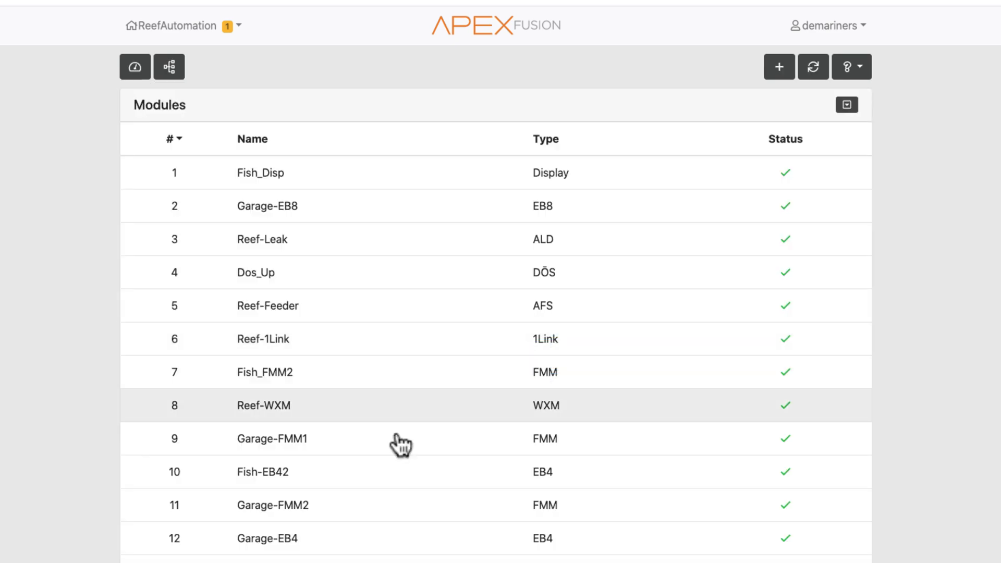
scroll(329, 505, down, 20)
scroll(328, 505, up, 5)
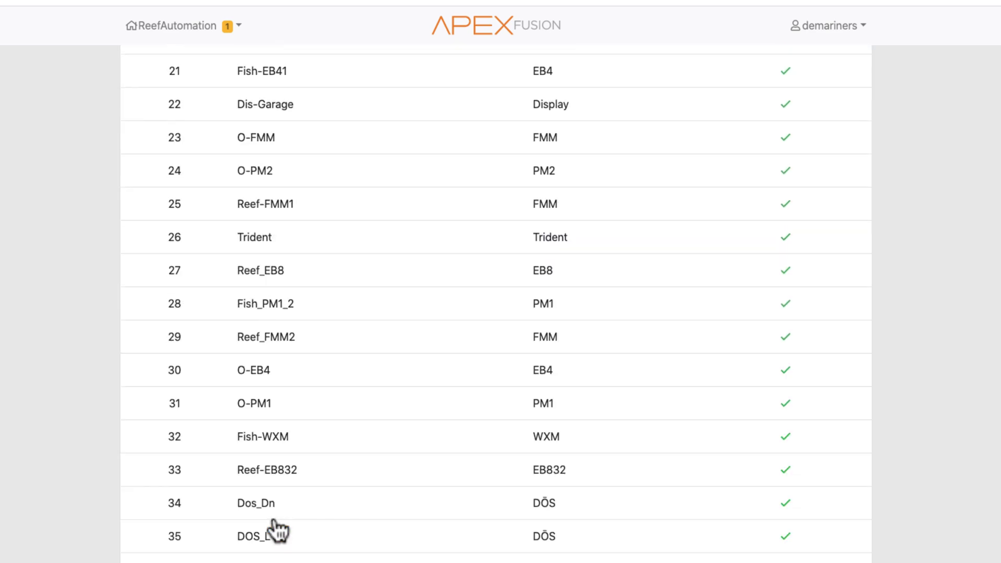
scroll(277, 527, up, 10)
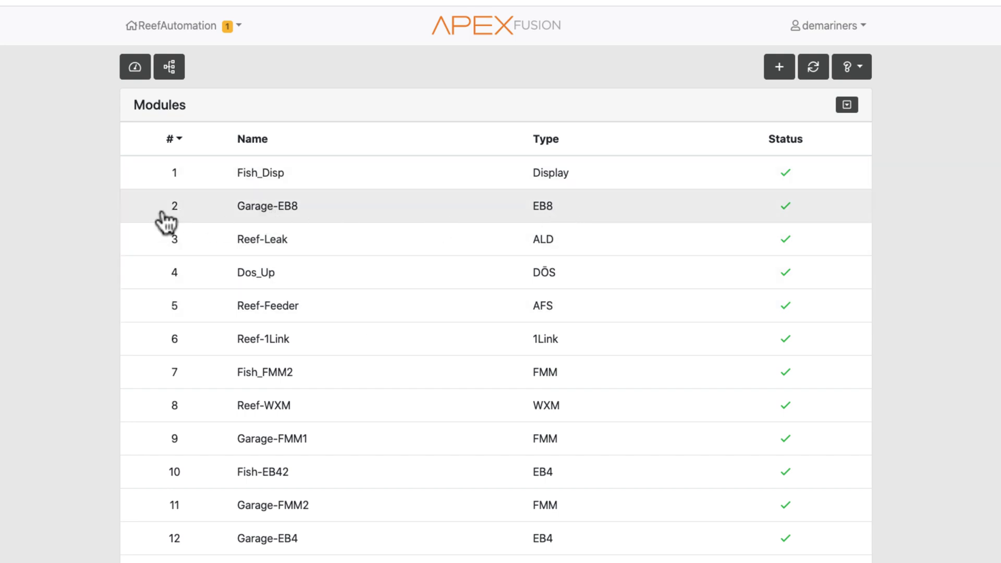
click(137, 76)
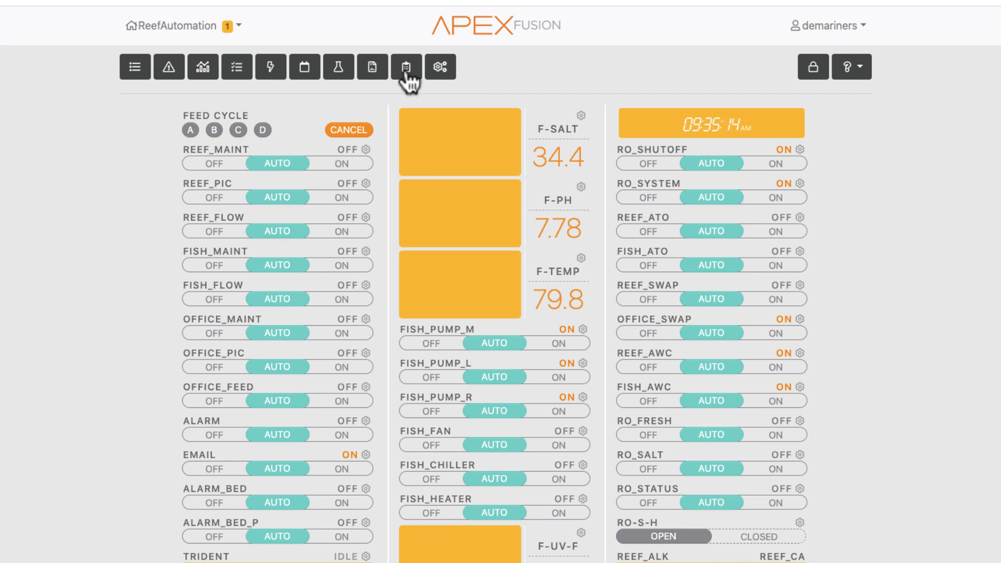
Step: Filter the Tasks list by the description 'heater'
click(407, 76)
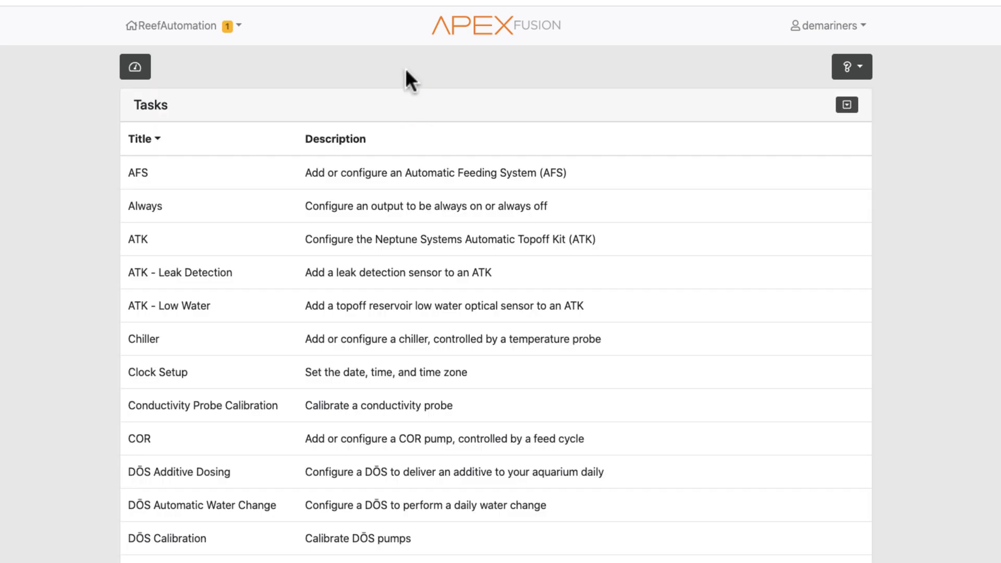
click(836, 105)
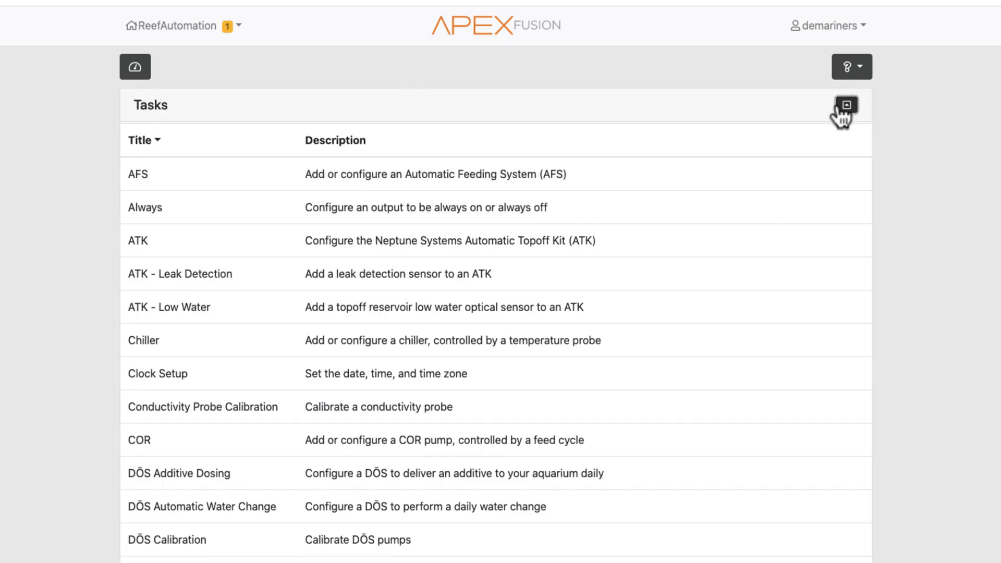
click(560, 140)
text(heater)
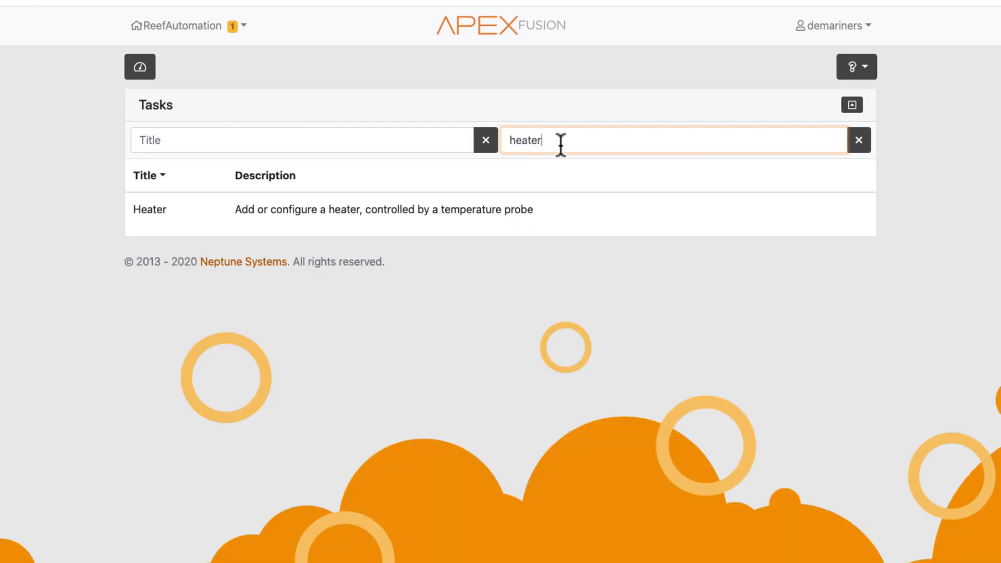
Step: Start the Heater wizard and choose output Garage_Pow87 from the address-sorted list
click(520, 209)
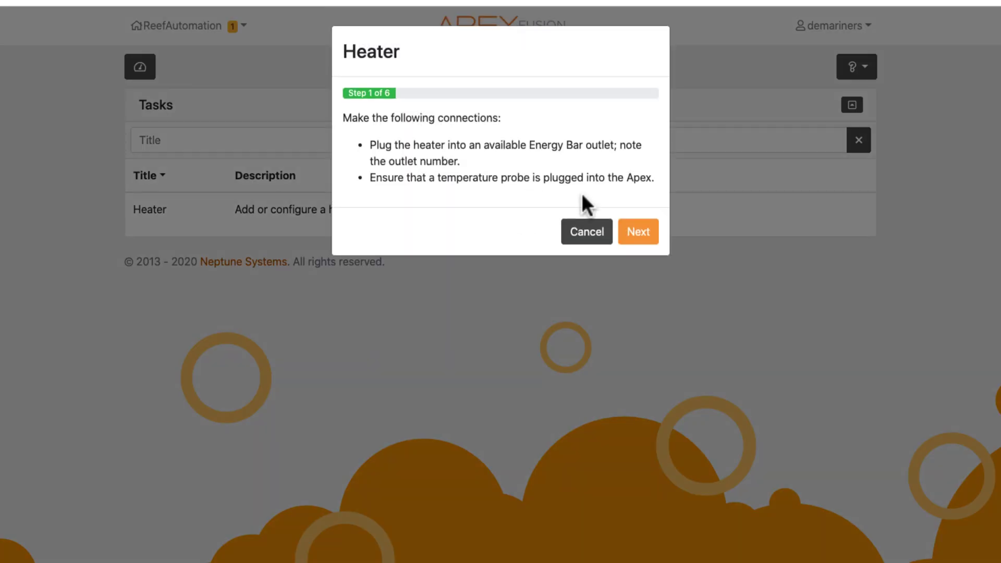
click(638, 232)
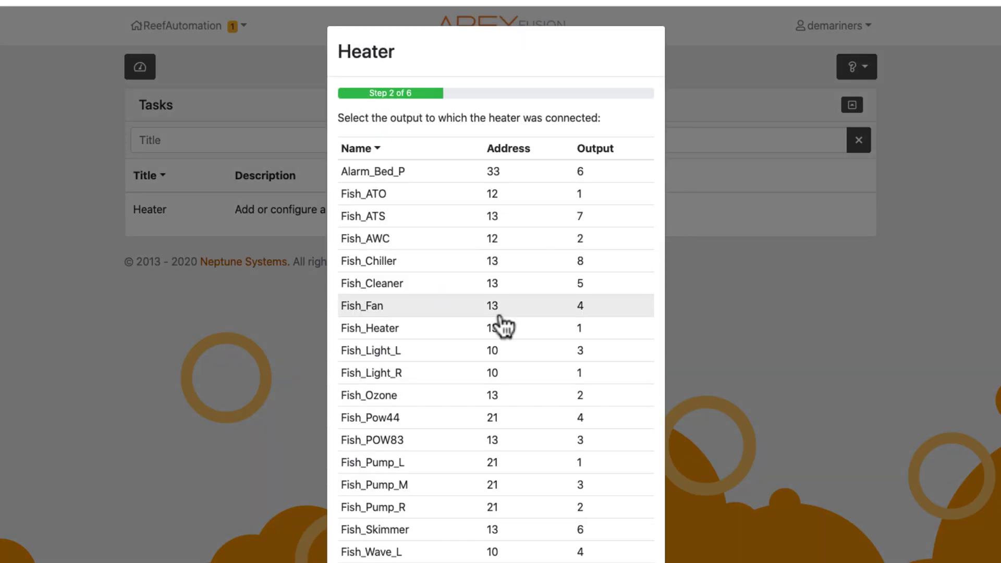
click(510, 150)
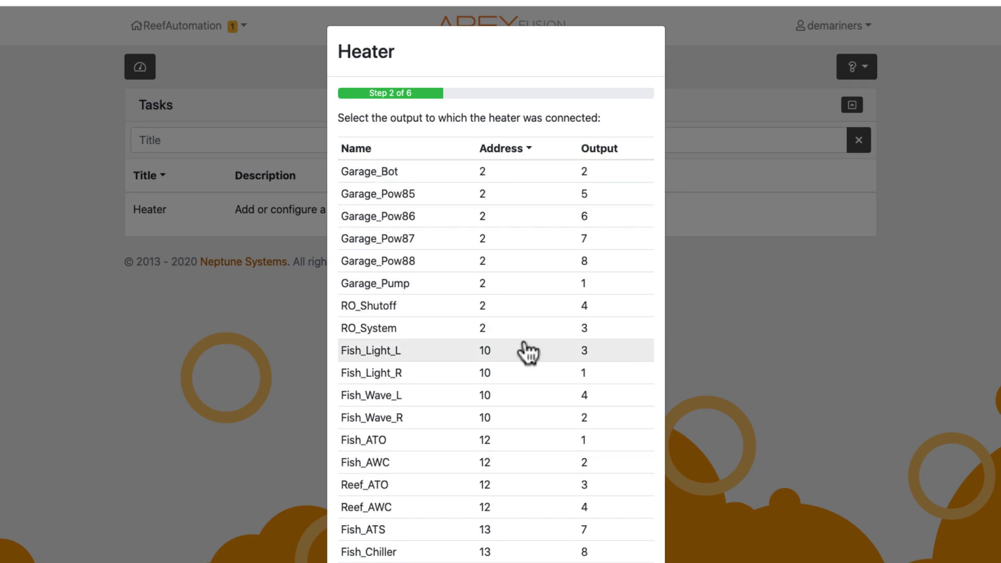
click(480, 246)
Step: Keep the Garage_Pow87 name and pick the R-Temp probe, reaching the 78.0–79.0 °F range
drag(509, 148, 368, 151)
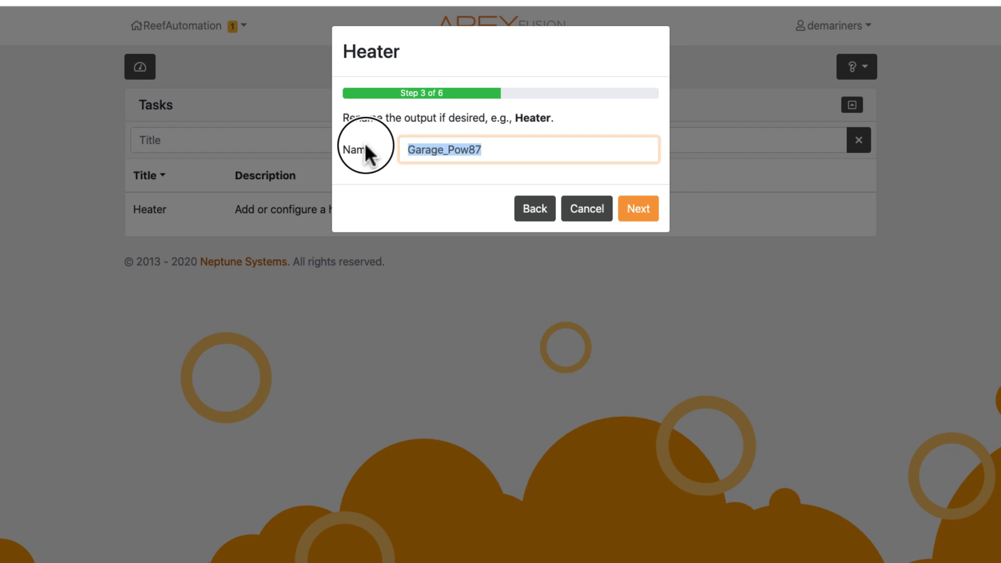
click(631, 212)
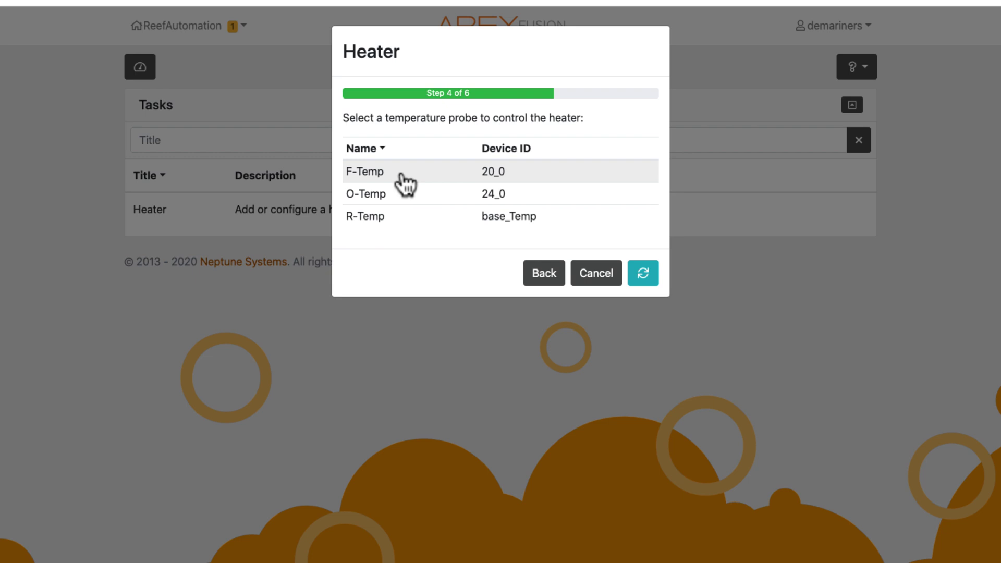
click(385, 219)
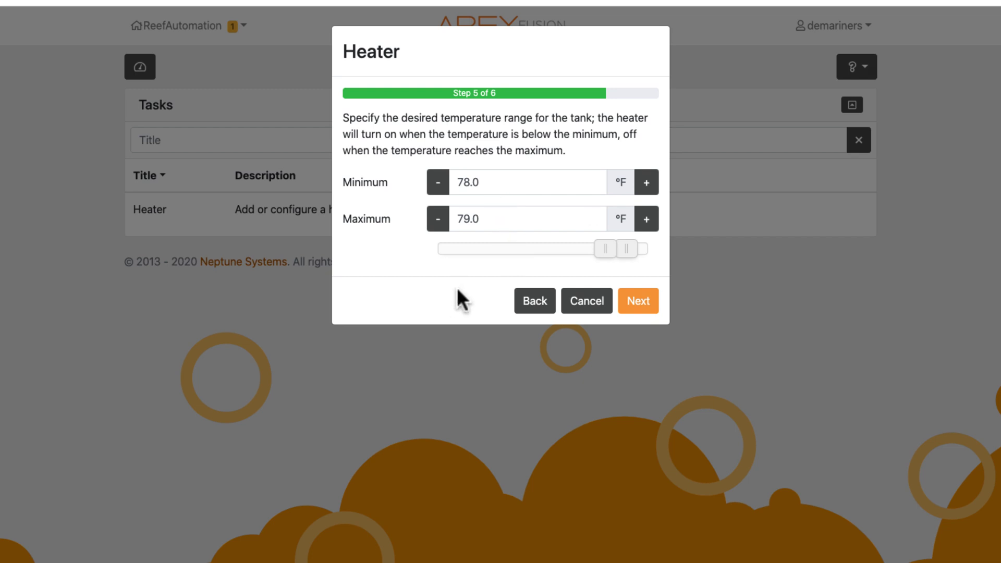
Step: Cancel the Heater wizard and change the description filter from 'heater' to 'COR'
click(585, 305)
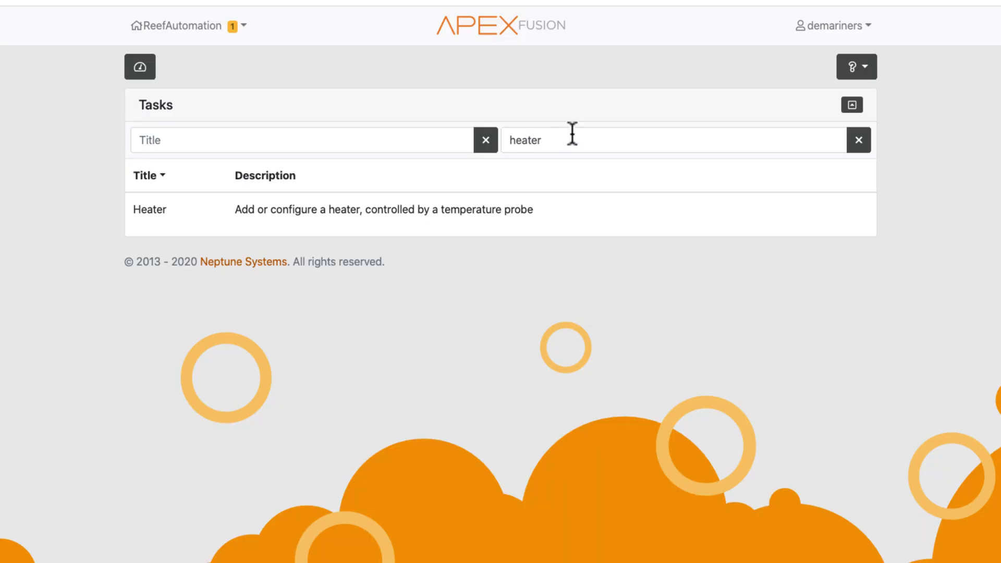
drag(573, 134, 485, 115)
key(BackSpace)
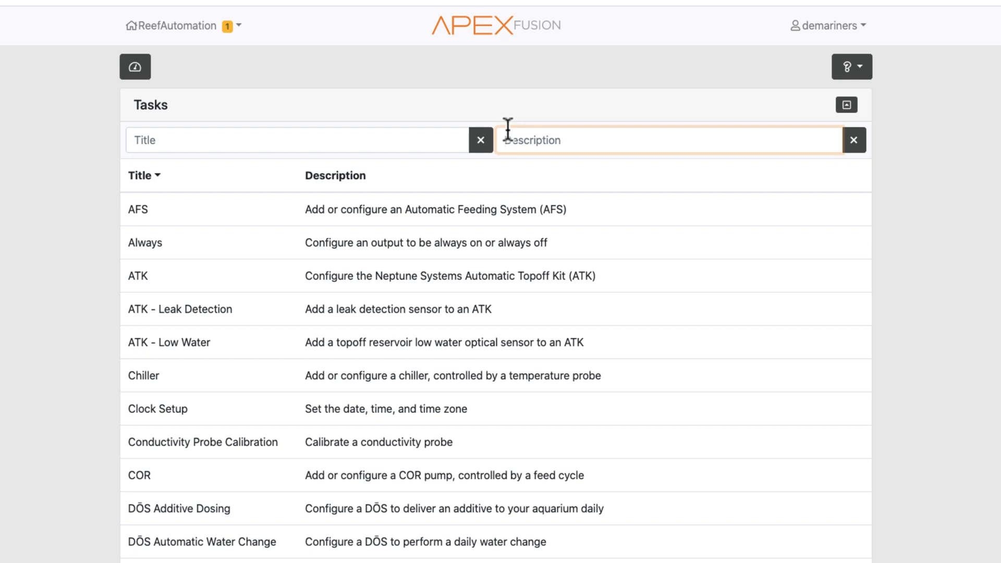
text(COR)
Step: Open the COR wizard and switch between COR-15 and COR-20, ending on COR-20
click(461, 217)
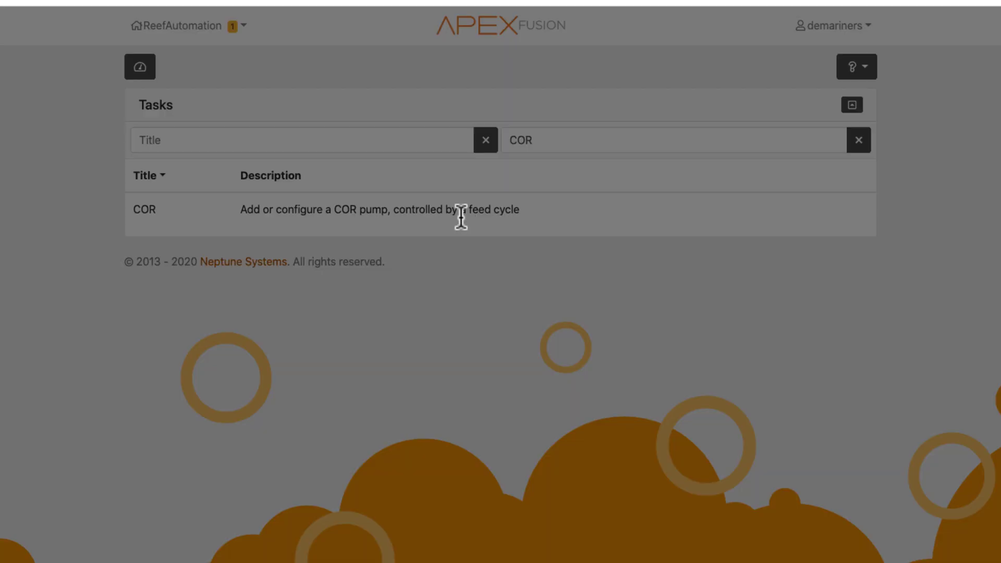
click(422, 146)
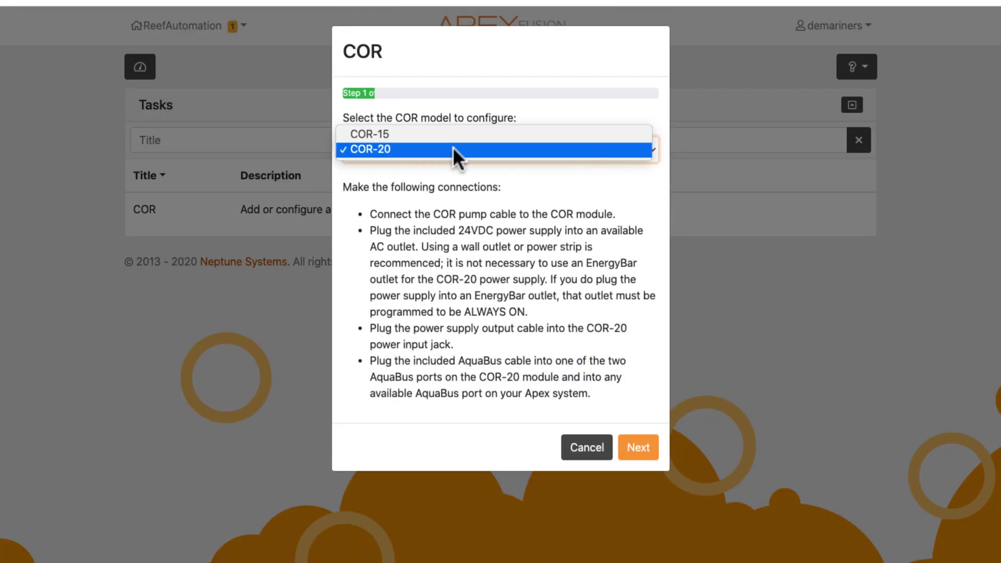
click(439, 134)
click(436, 147)
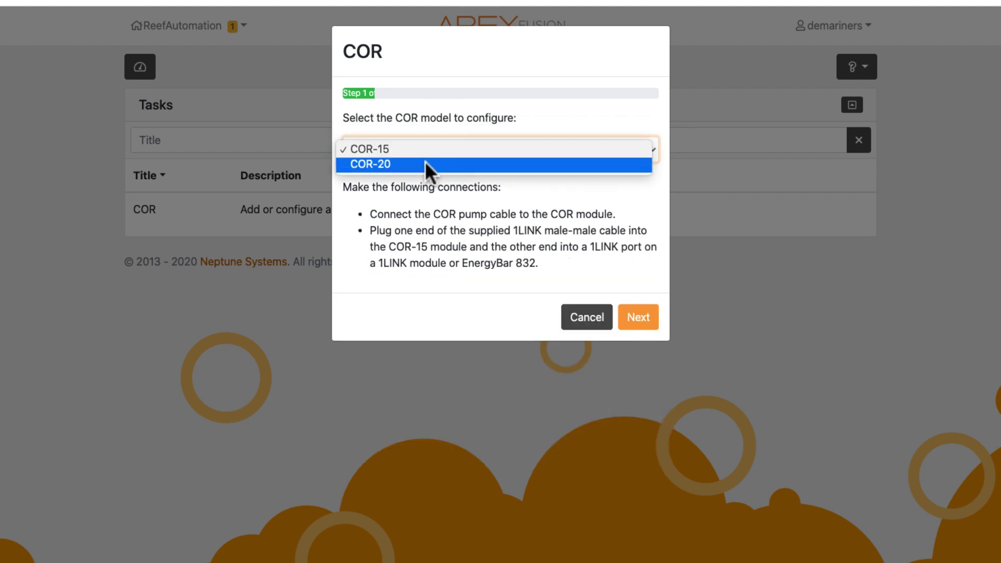
click(424, 162)
click(423, 147)
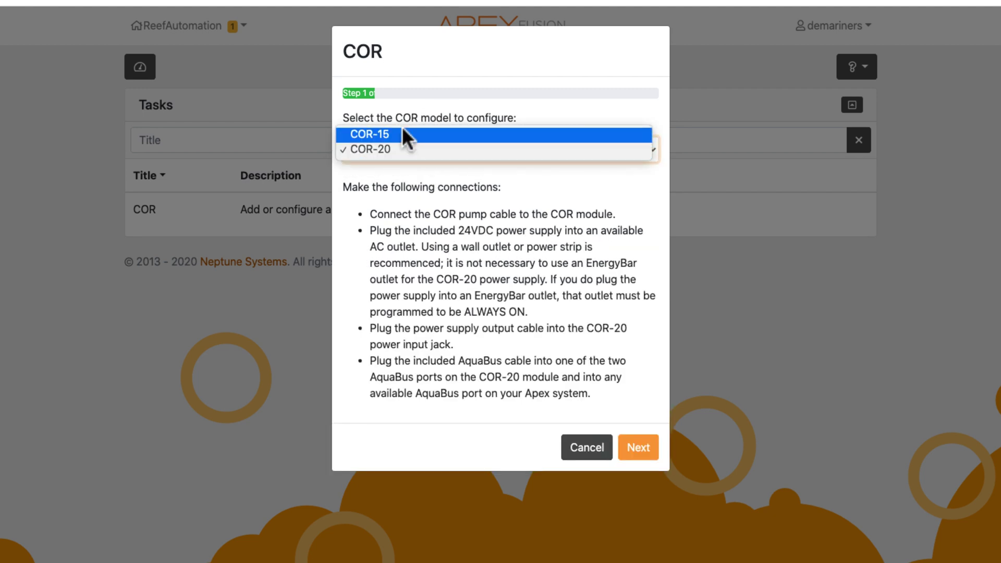
click(404, 135)
click(408, 149)
click(412, 162)
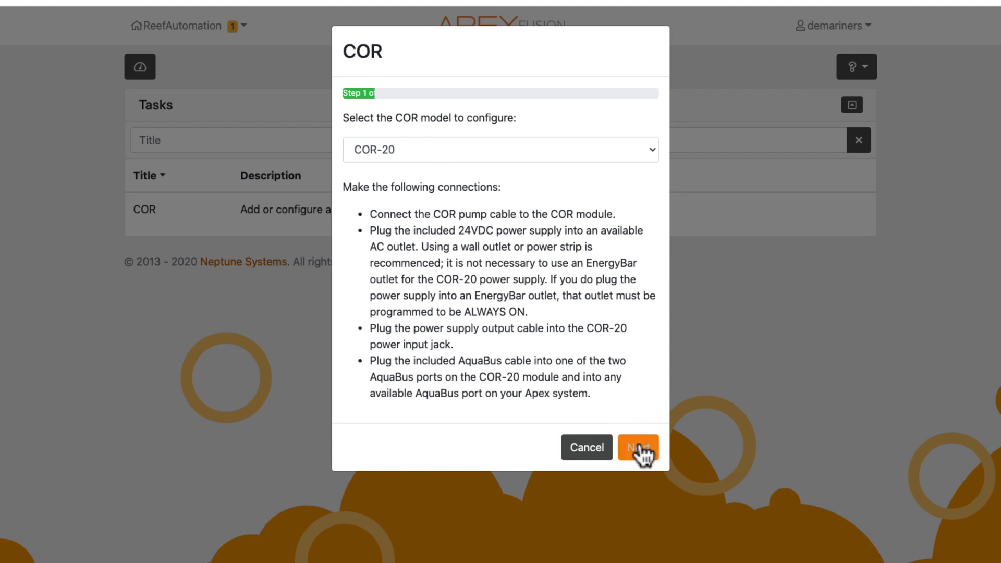
Step: Advance with Reef_Pump as the COR output, then cancel the wizard and select the filter text
click(640, 448)
click(507, 172)
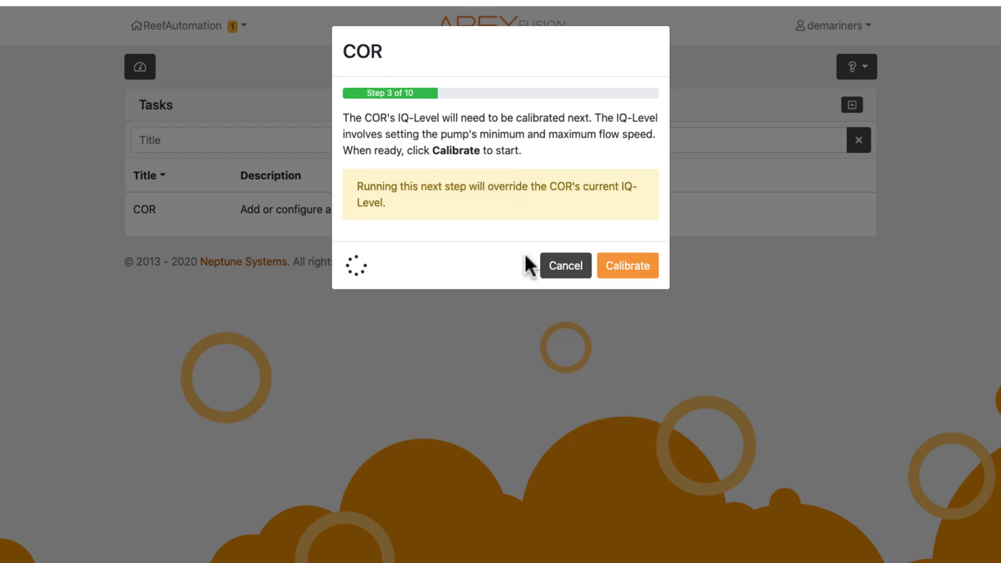
click(566, 266)
click(561, 140)
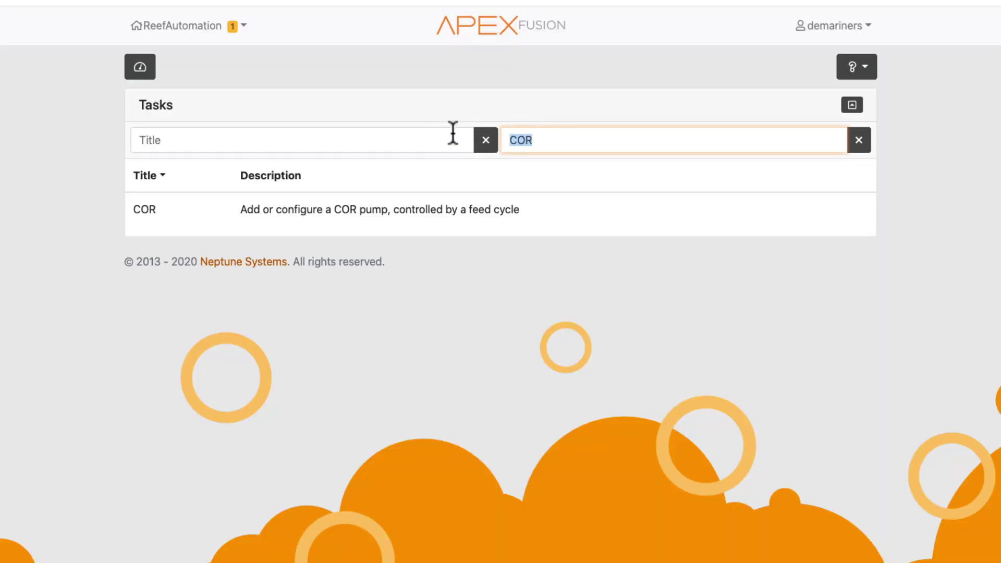
Step: Delete 'COR' from the filter and scroll the full task list from AFS to Variable Output
key(BackSpace)
key(BackSpace)
key(BackSpace)
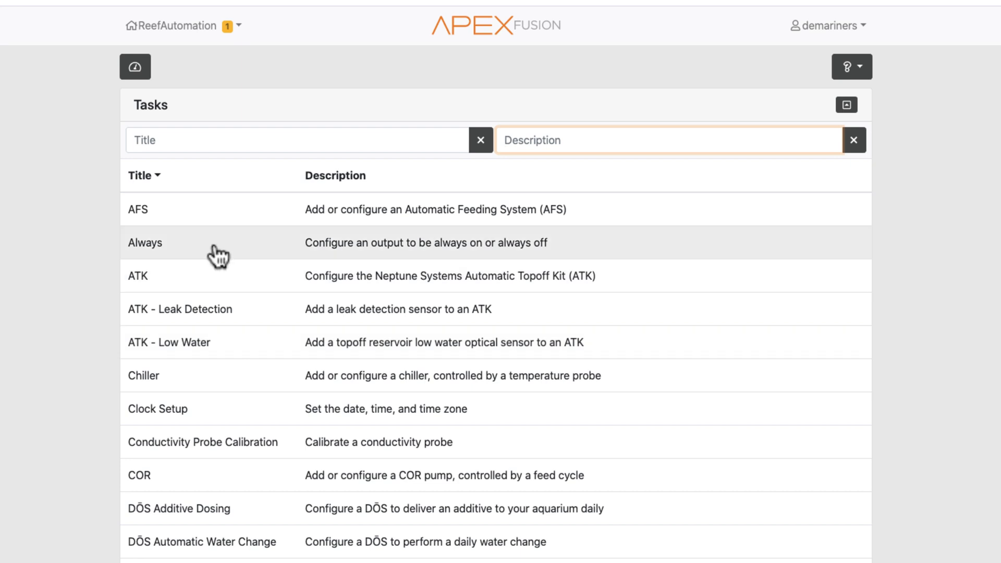
scroll(268, 505, down, 5)
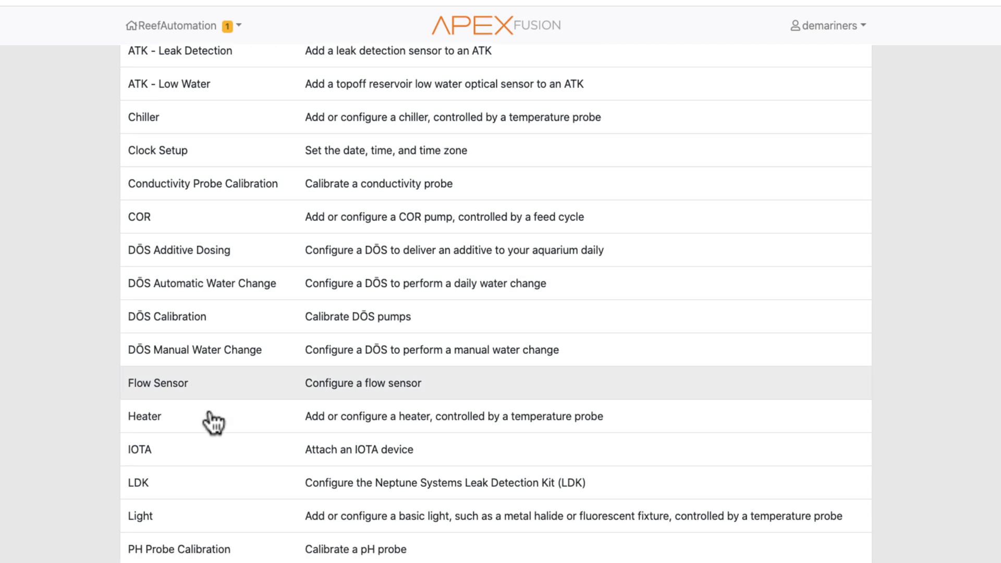
scroll(219, 454, down, 1)
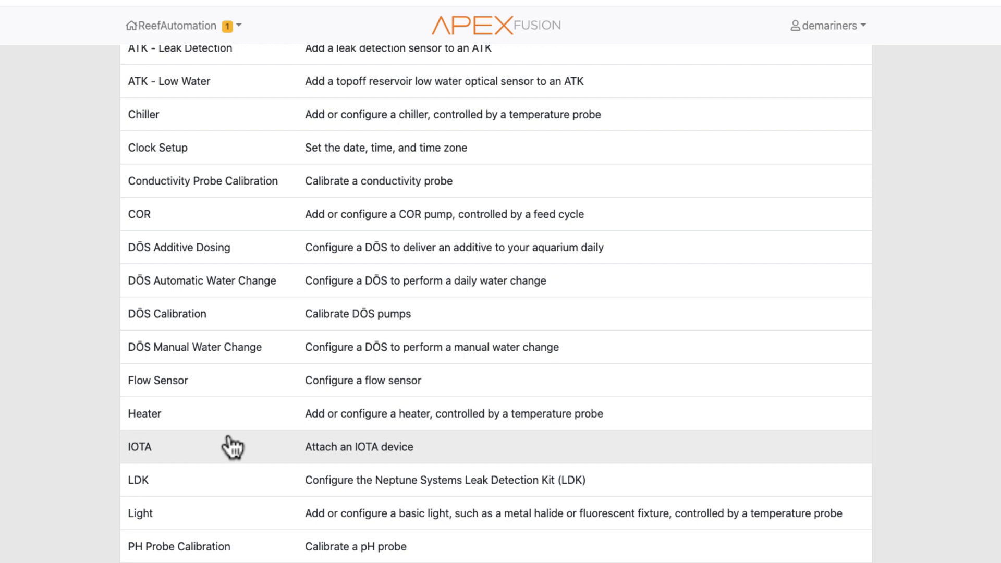
scroll(233, 445, down, 3)
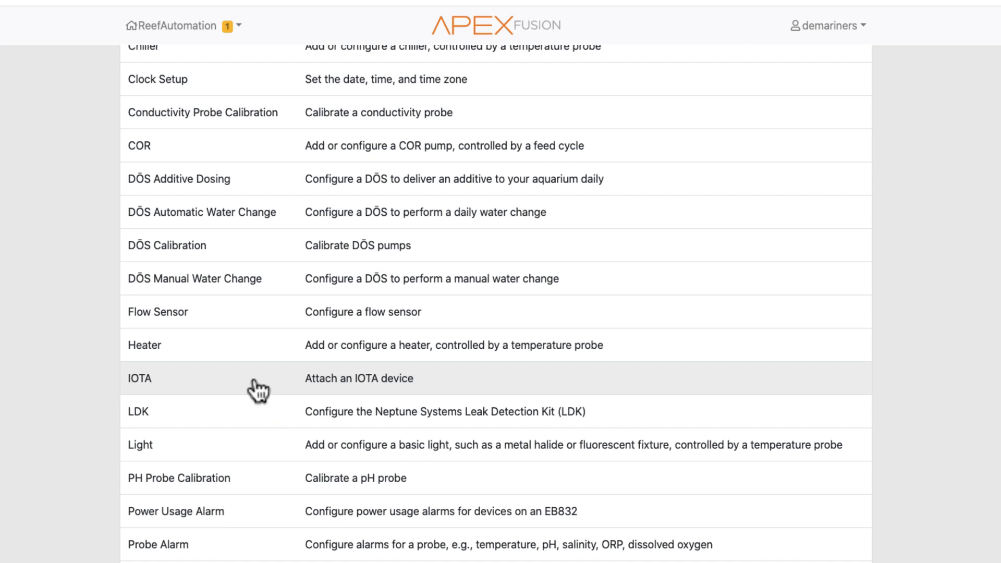
scroll(261, 390, down, 1)
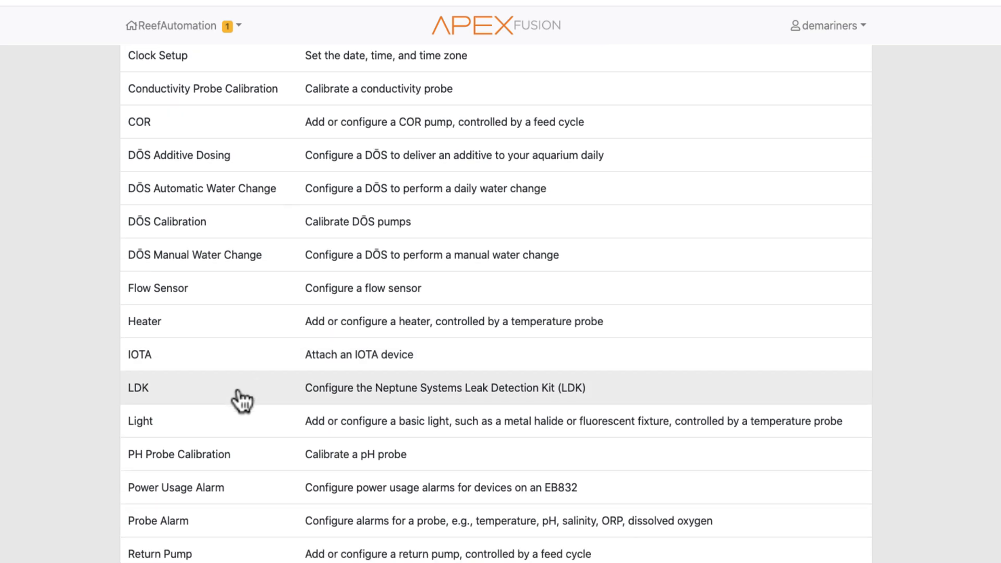
scroll(235, 398, down, 1)
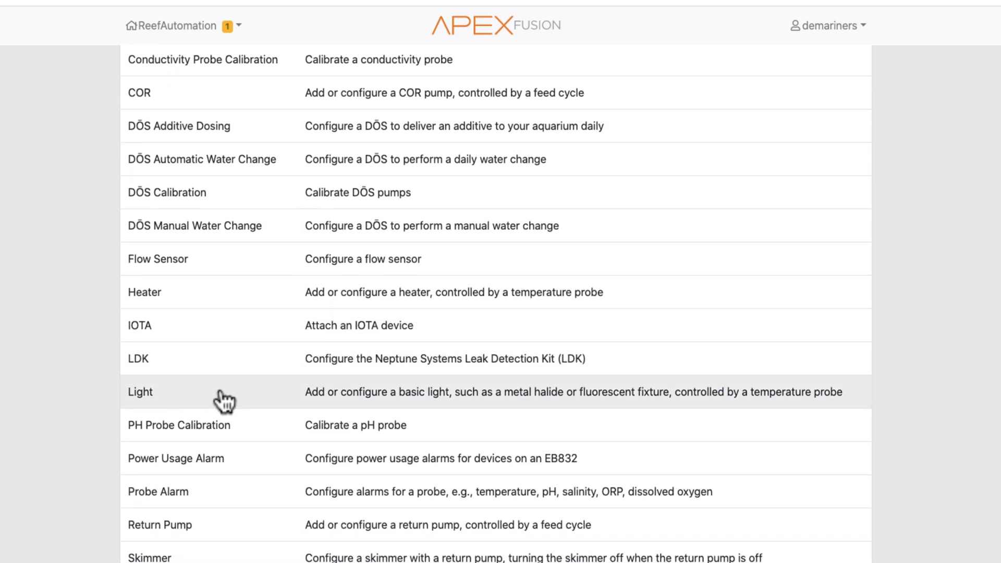
scroll(258, 398, down, 1)
scroll(262, 399, down, 5)
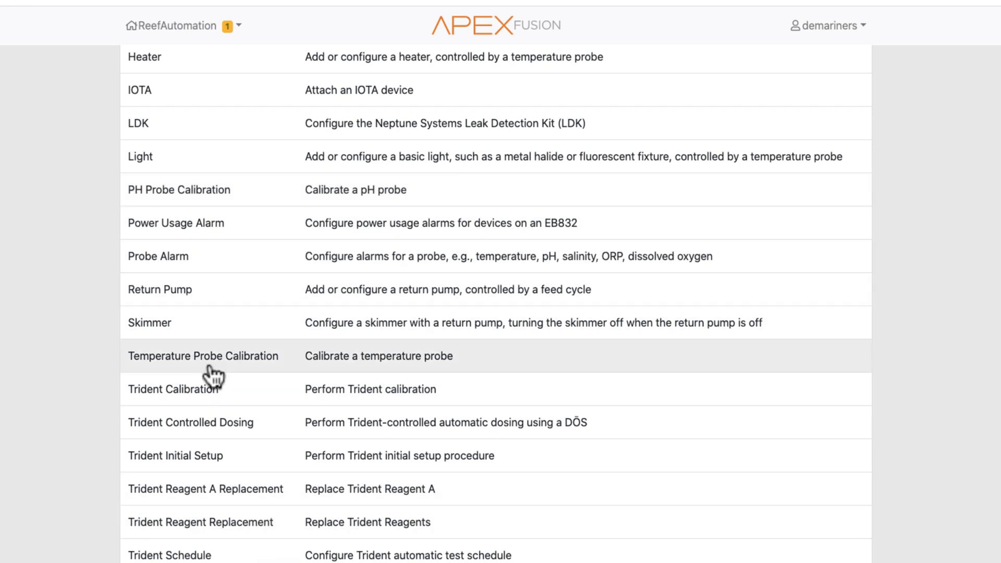
scroll(201, 554, down, 2)
scroll(201, 555, down, 1)
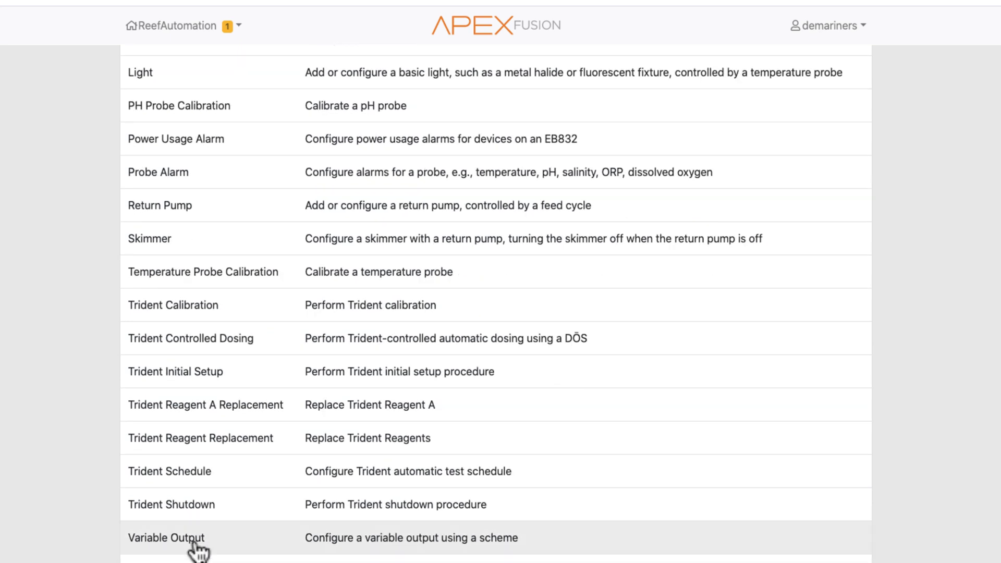
scroll(202, 557, up, 13)
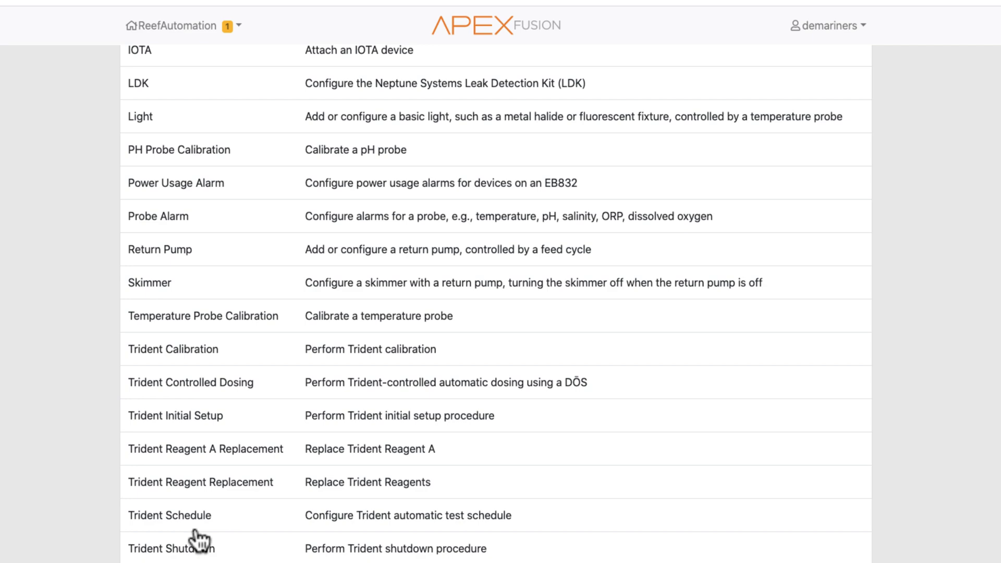
scroll(200, 541, up, 1)
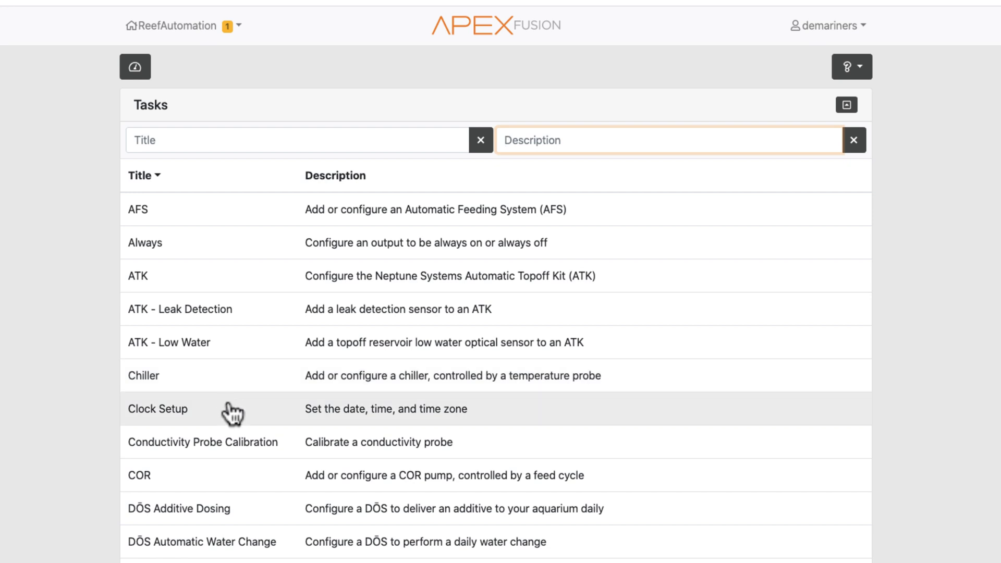
click(136, 66)
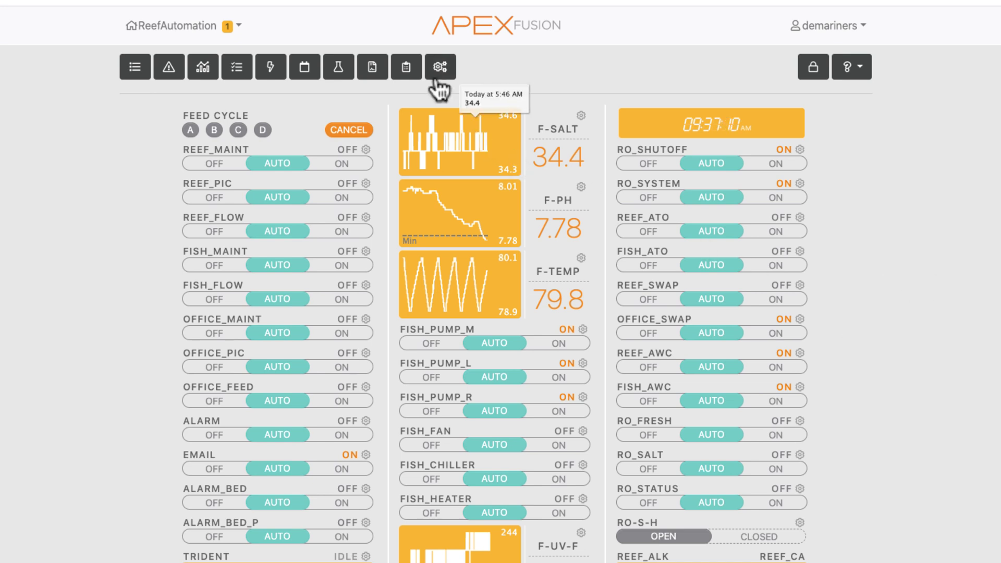
click(411, 68)
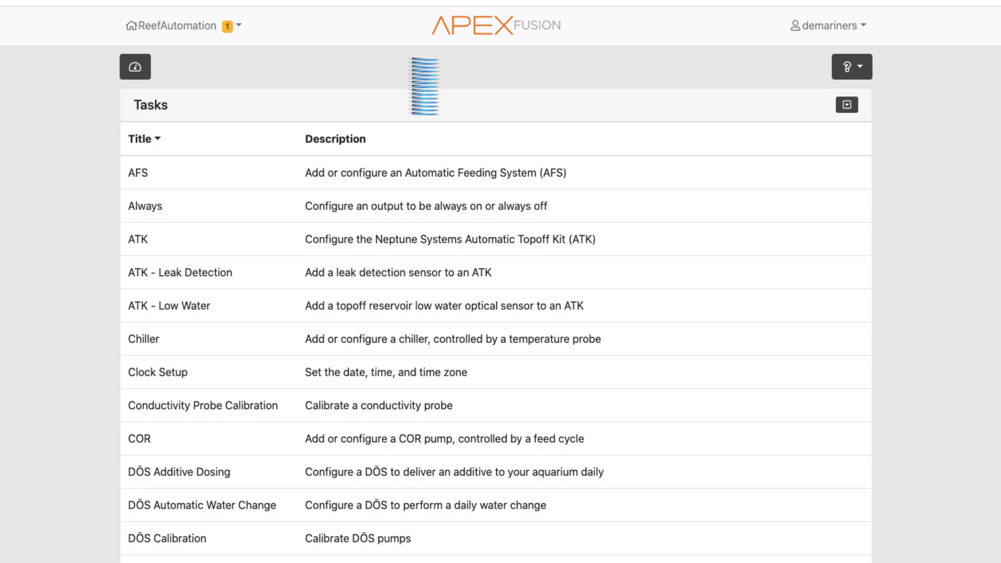
scroll(416, 415, down, 10)
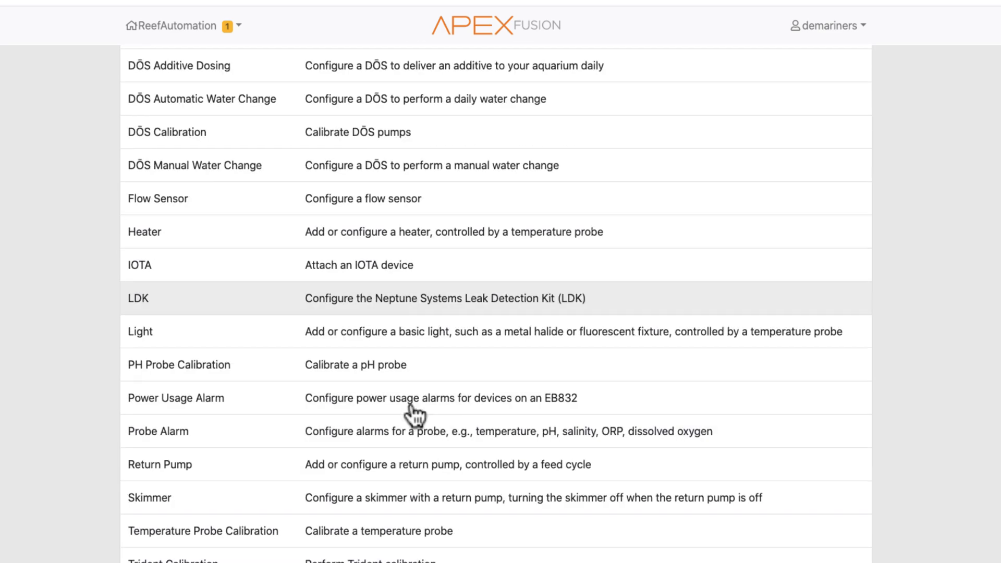
click(351, 487)
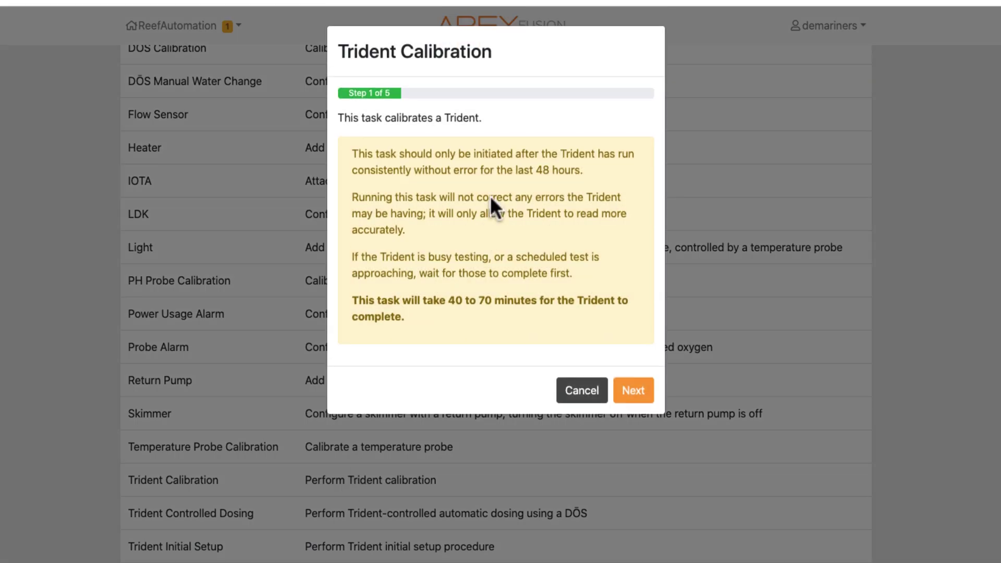
click(588, 395)
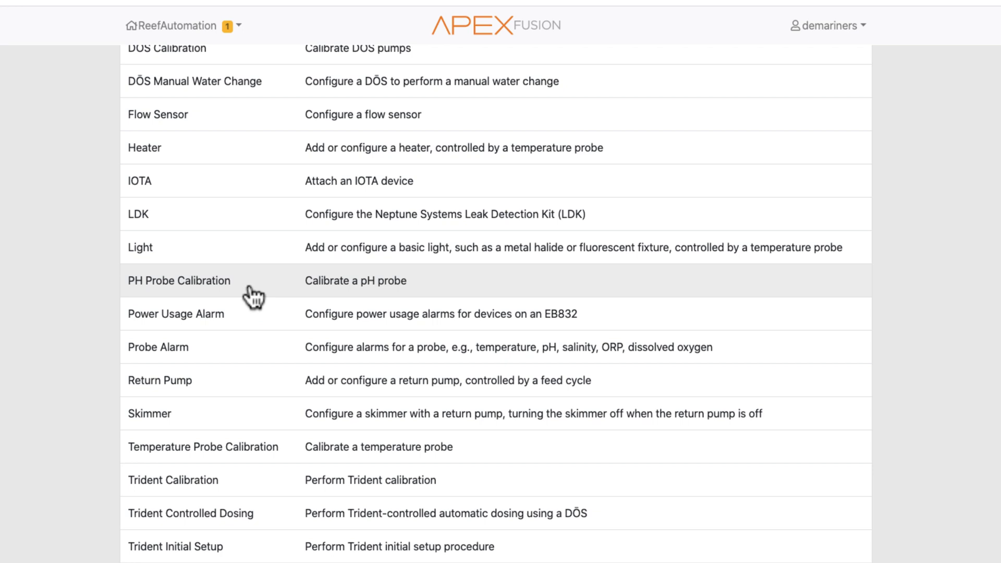
scroll(253, 297, up, 15)
Step: Filter task descriptions by 'Calibrat', leaving the five calibration tasks Conductivity through Trident
click(847, 105)
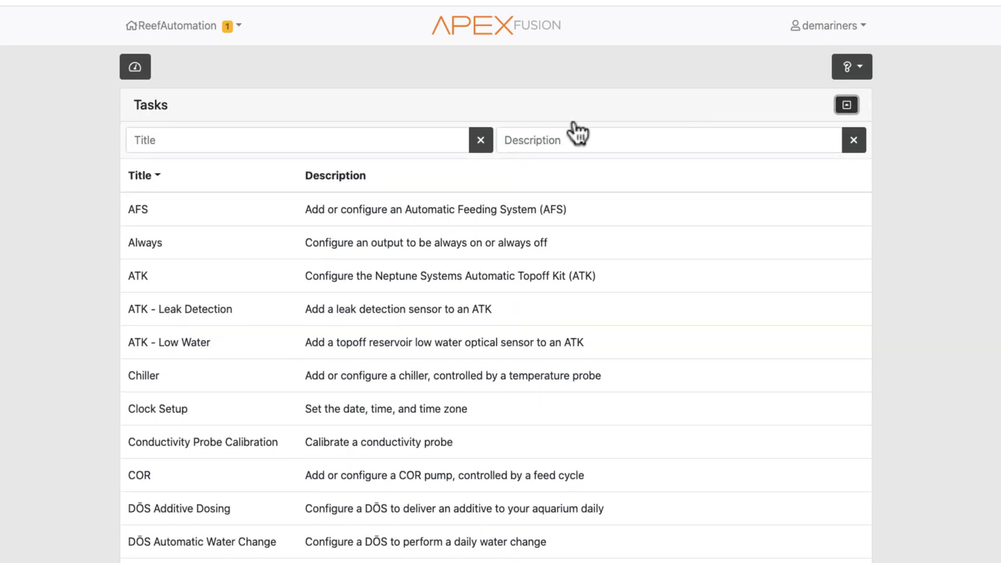
click(541, 148)
text(Calibr)
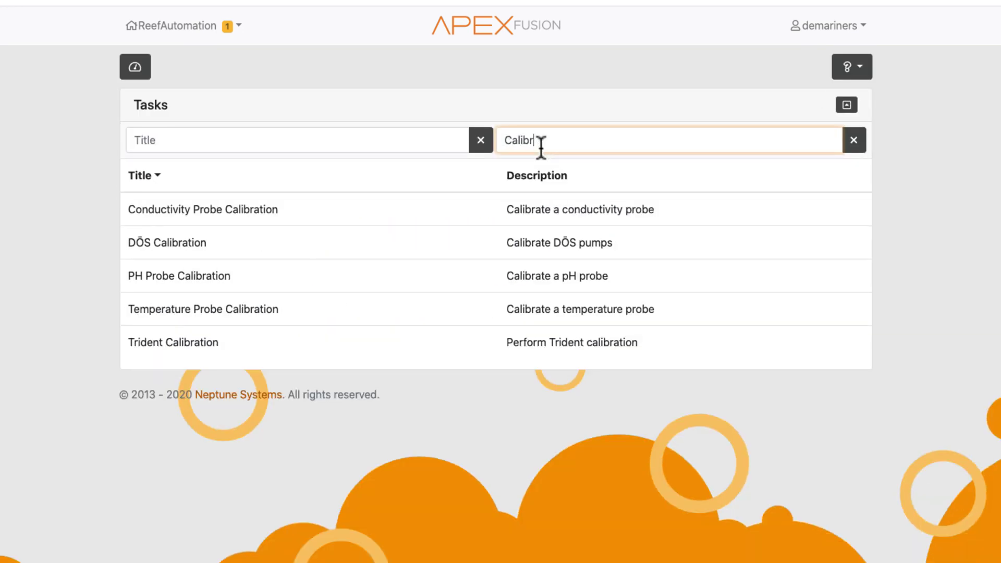
text(at)
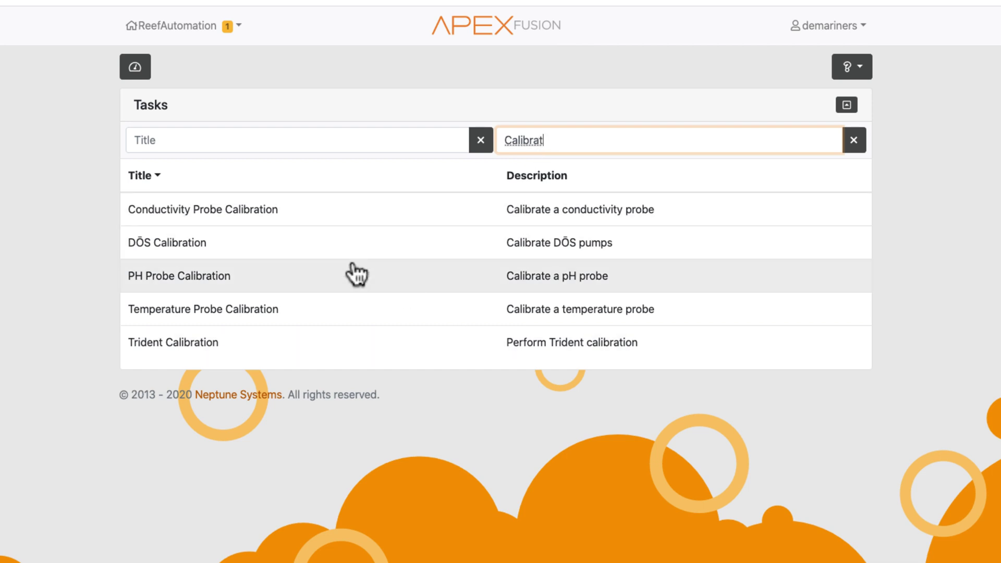